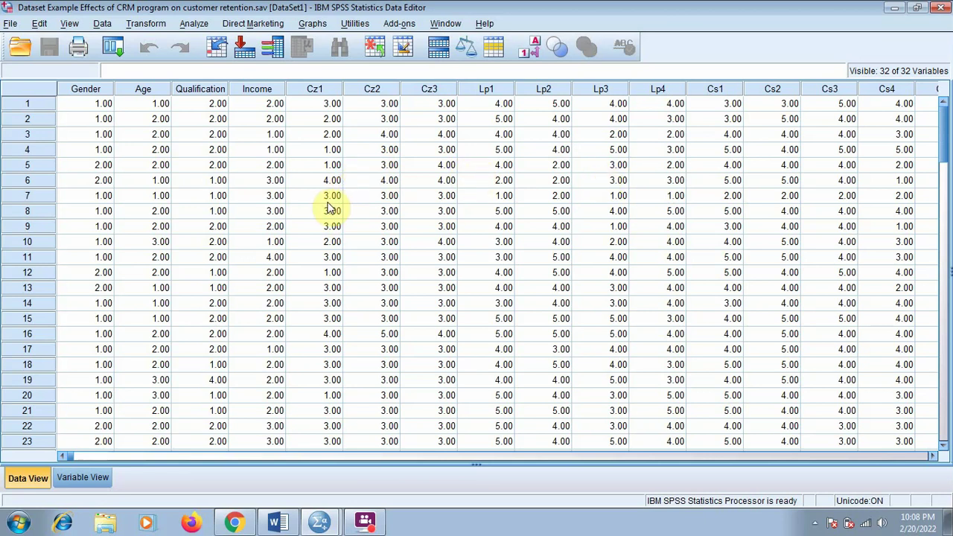
# Reset Reliability Analysis, add Cz1–Cz3 as items and run it, getting alpha .365
pyautogui.scroll(-20, 319, 234)
pyautogui.scroll(-10, 316, 224)
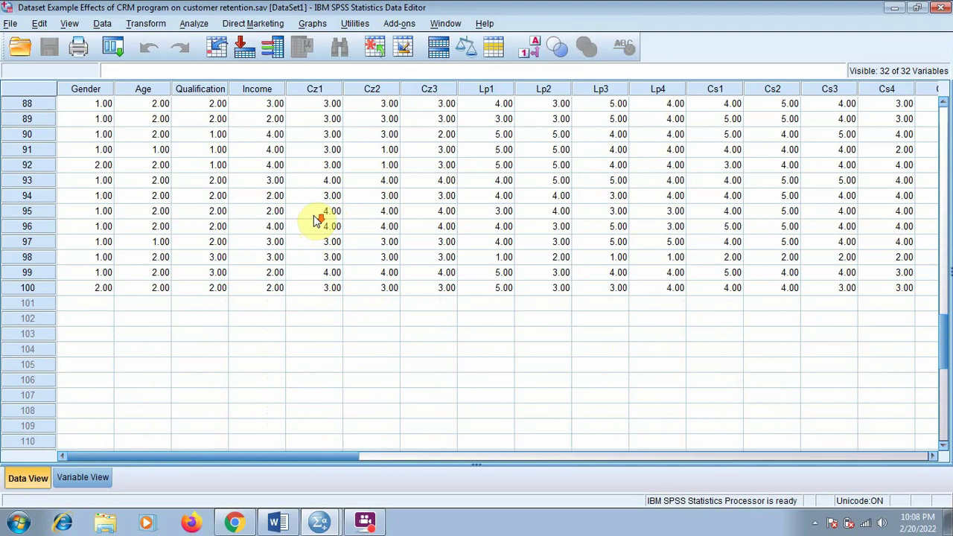
pyautogui.scroll(18, 320, 216)
pyautogui.scroll(12, 325, 211)
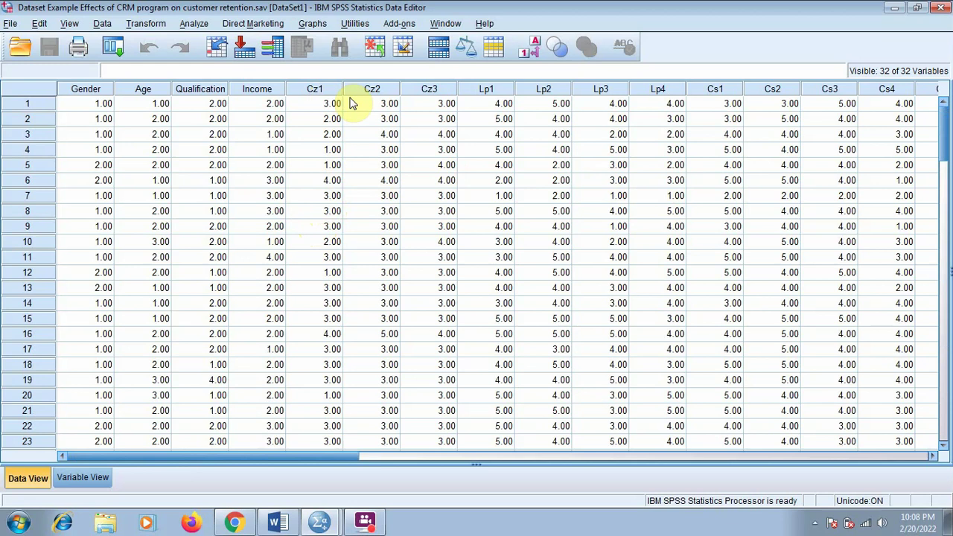
pyautogui.click(189, 23)
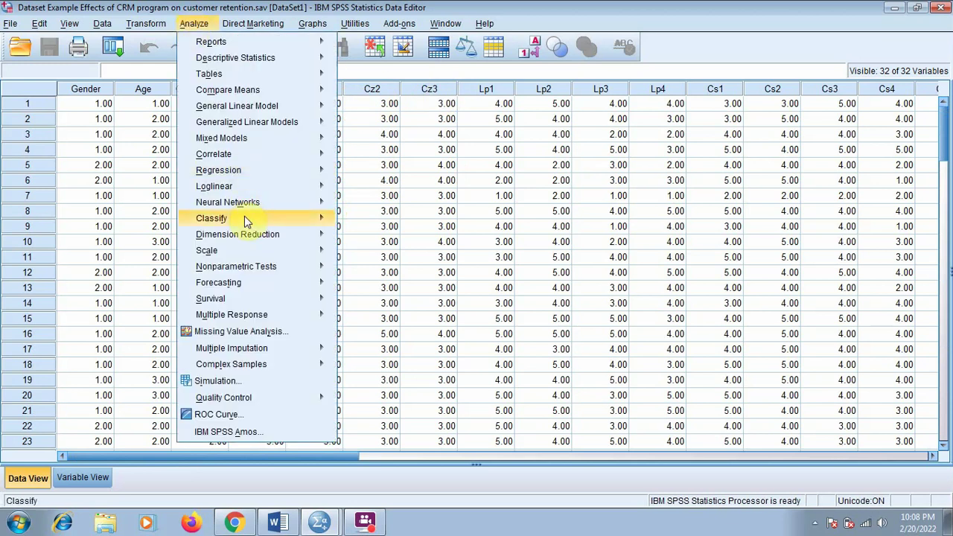
pyautogui.moveTo(250, 250)
pyautogui.click(359, 253)
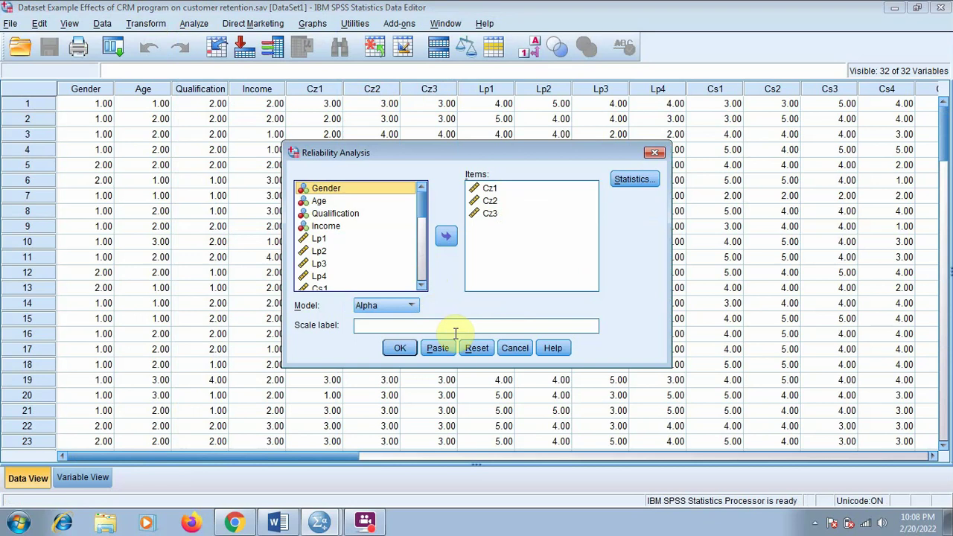
pyautogui.click(476, 347)
pyautogui.click(327, 240)
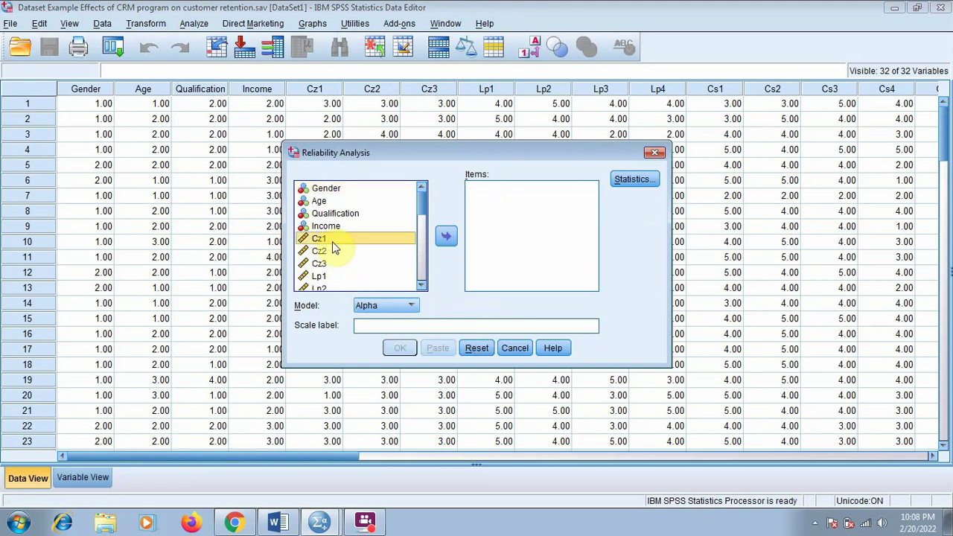
pyautogui.moveTo(332, 247); pyautogui.dragTo(328, 263)
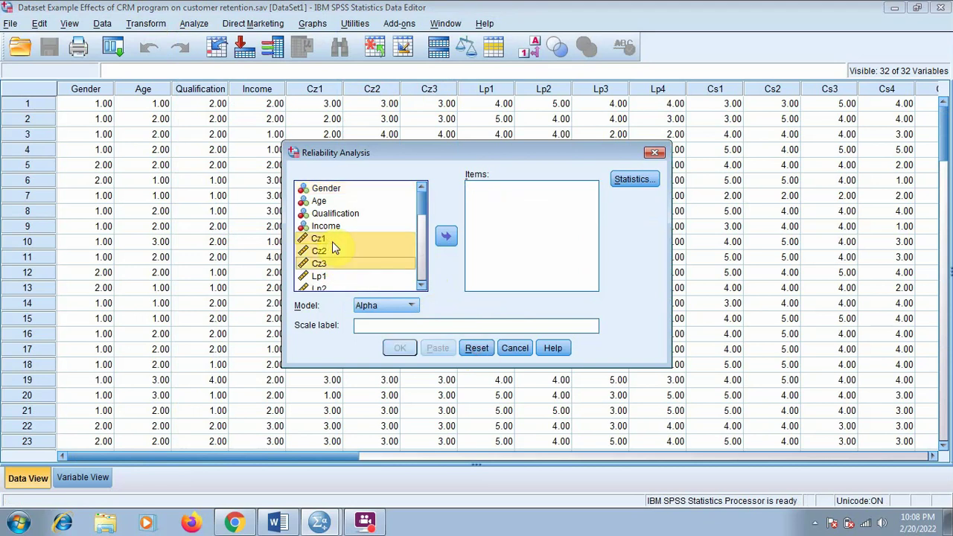
pyautogui.click(446, 236)
pyautogui.click(400, 348)
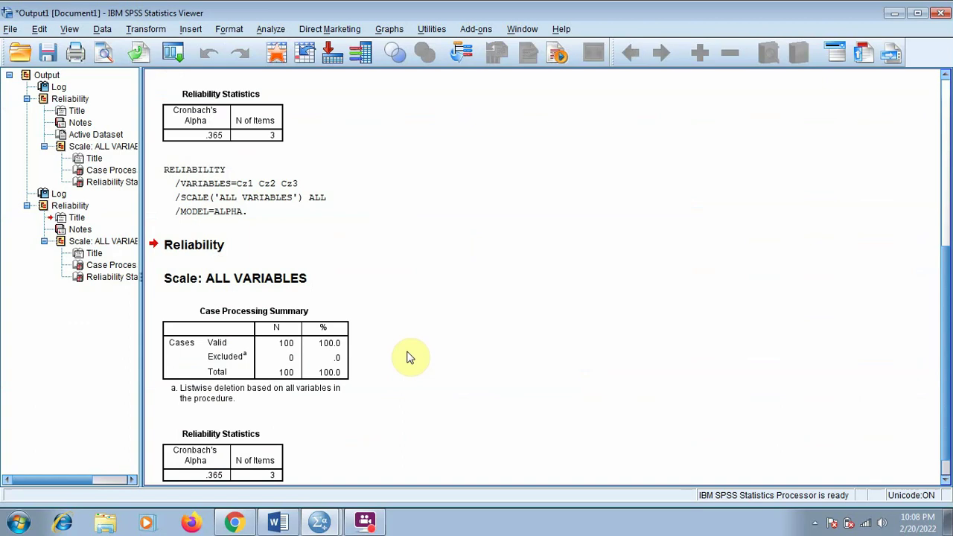
# Scroll through the Reliability Statistics output, then return to the Data Editor grid
pyautogui.scroll(-1, 408, 357)
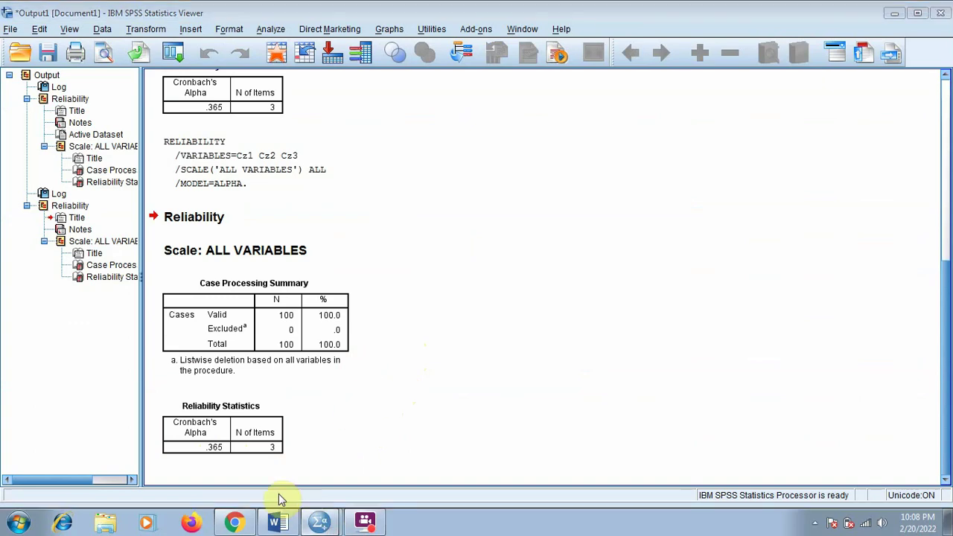
pyautogui.hotkey('alt', 'Tab')
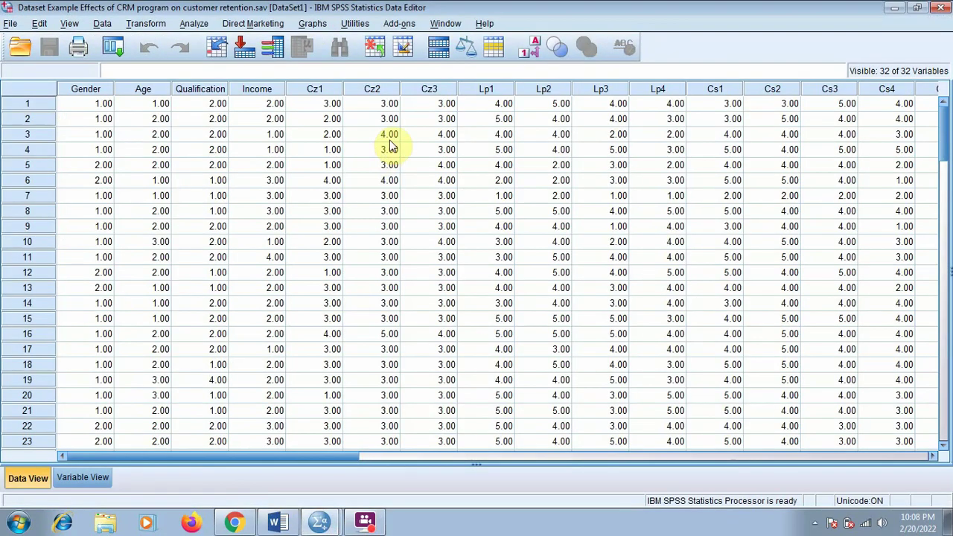
# Compare neighbouring Cz1 and Cz2 answers and set row 2's Cz1 to 3
pyautogui.click(330, 151)
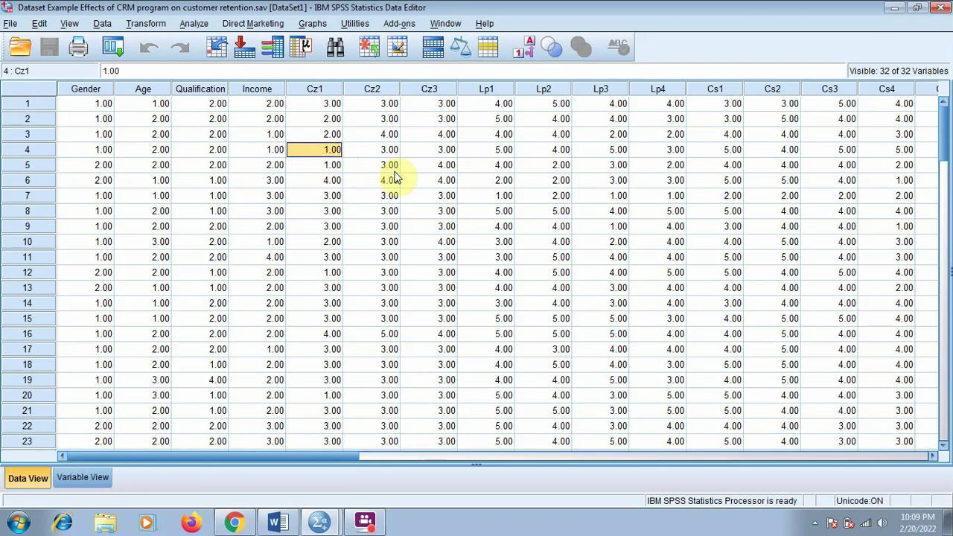
pyautogui.press('Up')
pyautogui.press('Up')
pyautogui.press('Up')
pyautogui.press('Down')
pyautogui.press('Down')
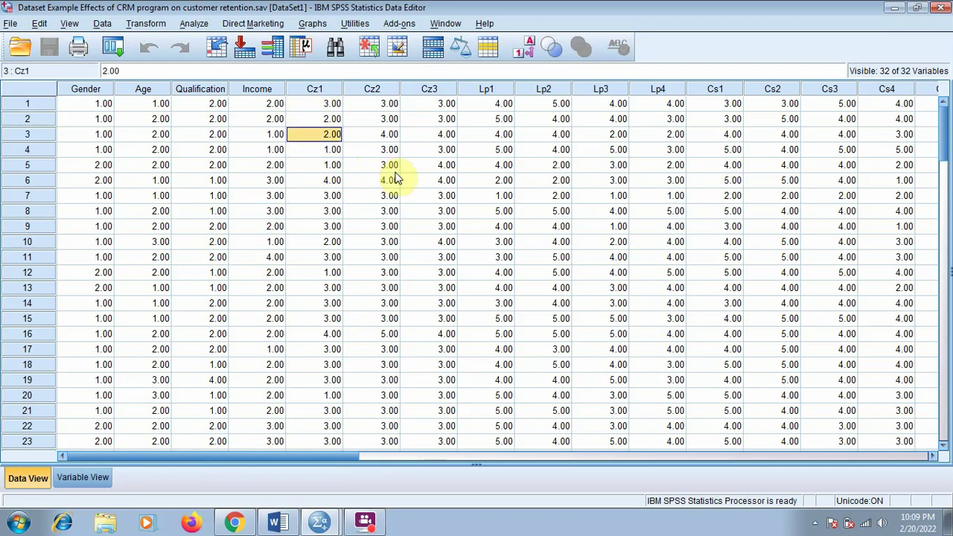
pyautogui.press('Right')
pyautogui.press('Up')
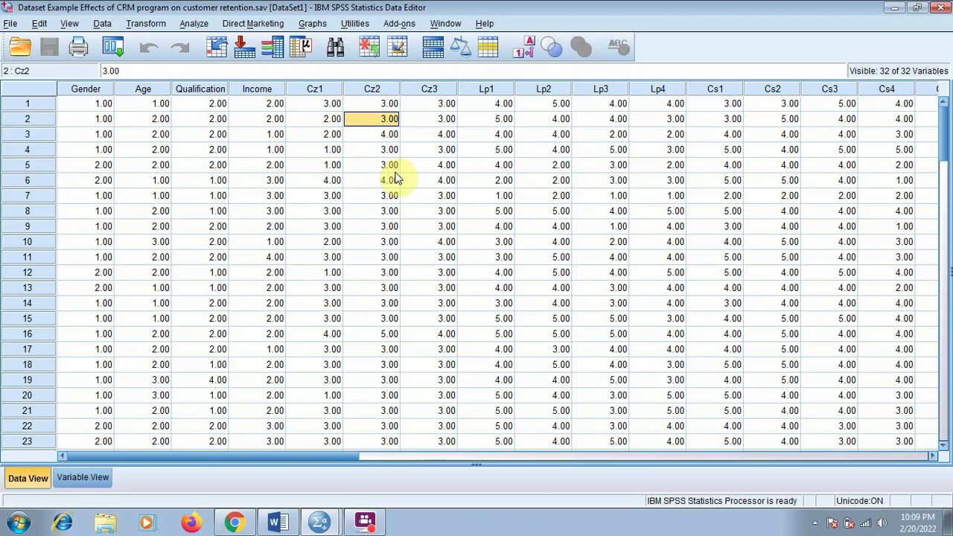
pyautogui.press('Left')
pyautogui.write('3')
pyautogui.press('Return')
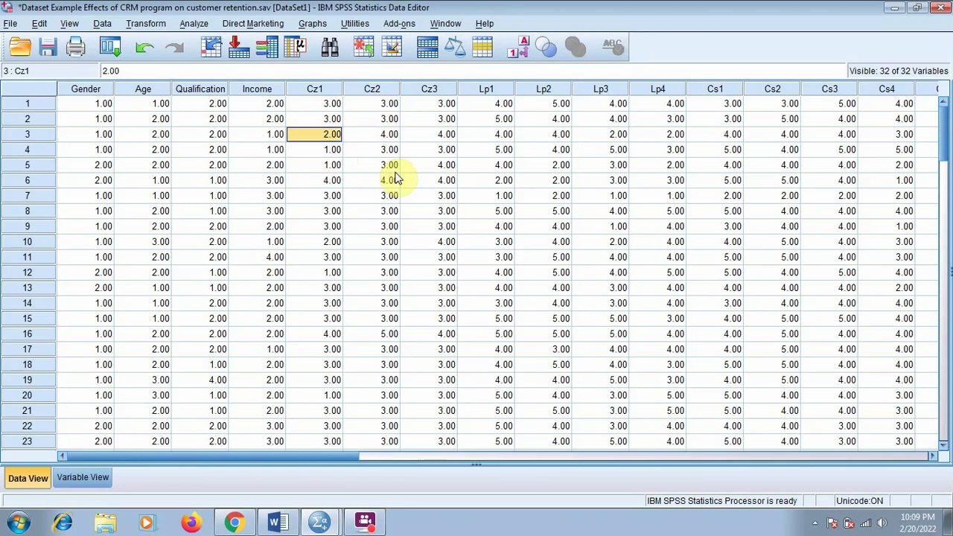
# Check row 2's Cz3 answer, then set row 4's Cz1 to 3 and select row 5's Cz1
pyautogui.press('Up')
pyautogui.press('Right')
pyautogui.press('Right')
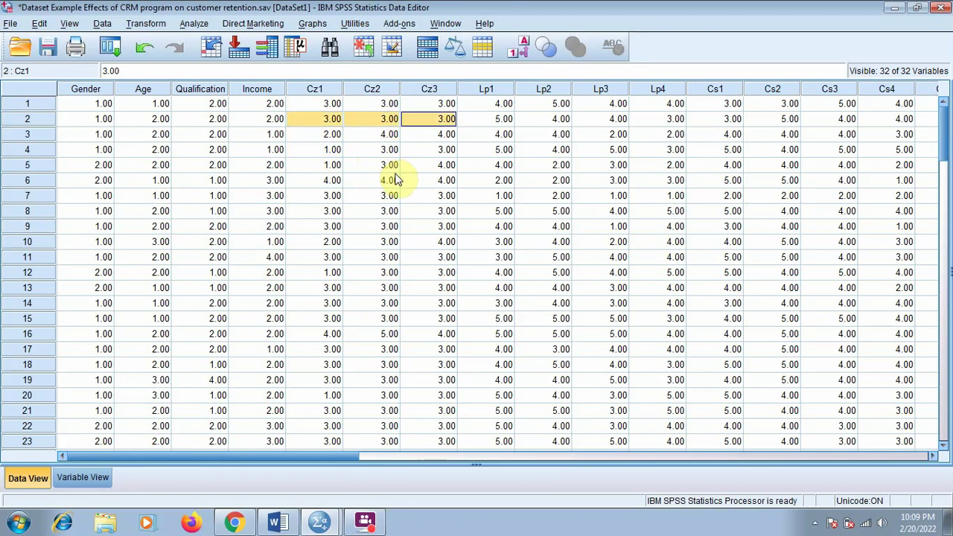
pyautogui.click(331, 149)
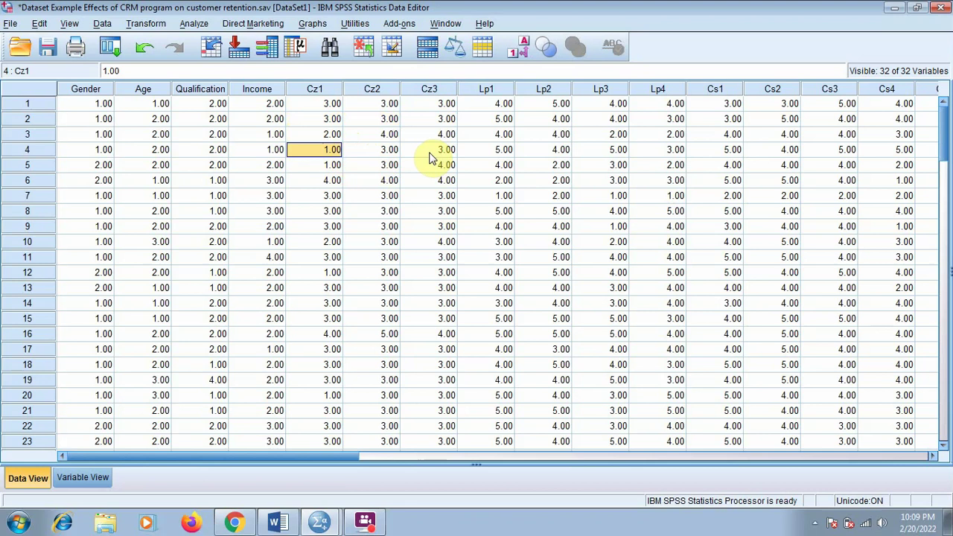
pyautogui.write('3')
pyautogui.click(324, 164)
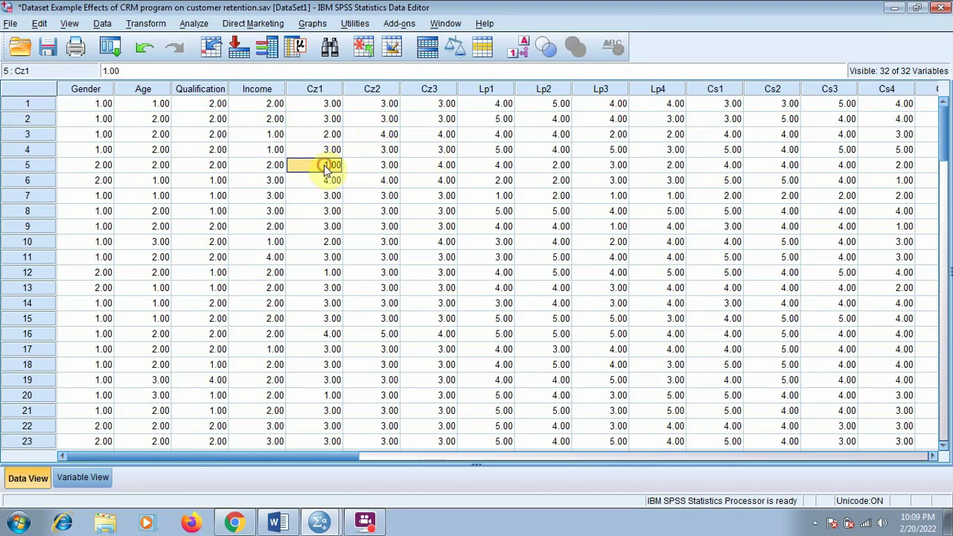
# Enter 3 for Cz1 in rows 5, 10 and 12, and select row 20's Cz1
pyautogui.write('3')
pyautogui.scroll(-1, 346, 215)
pyautogui.click(335, 196)
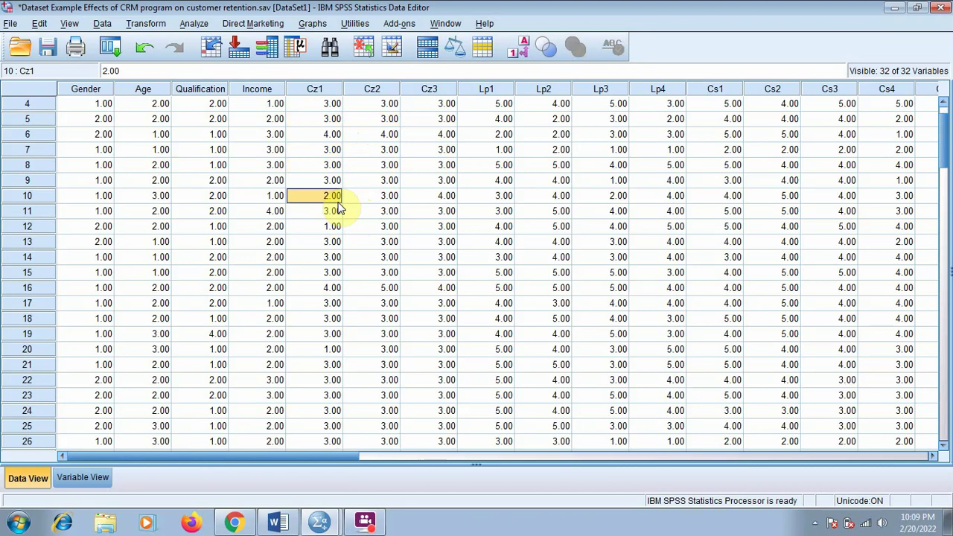
pyautogui.write('3')
pyautogui.click(332, 225)
pyautogui.write('3')
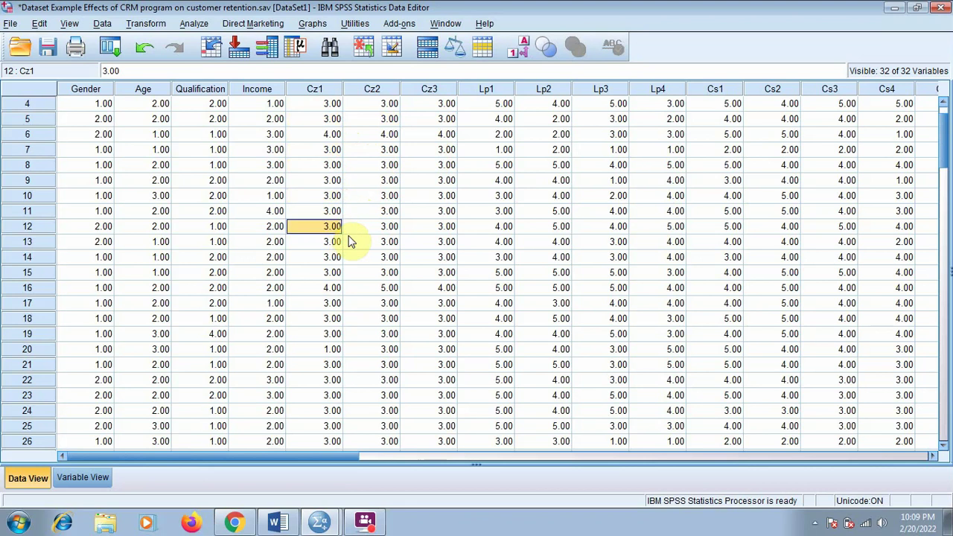
pyautogui.scroll(-2, 352, 246)
pyautogui.click(332, 257)
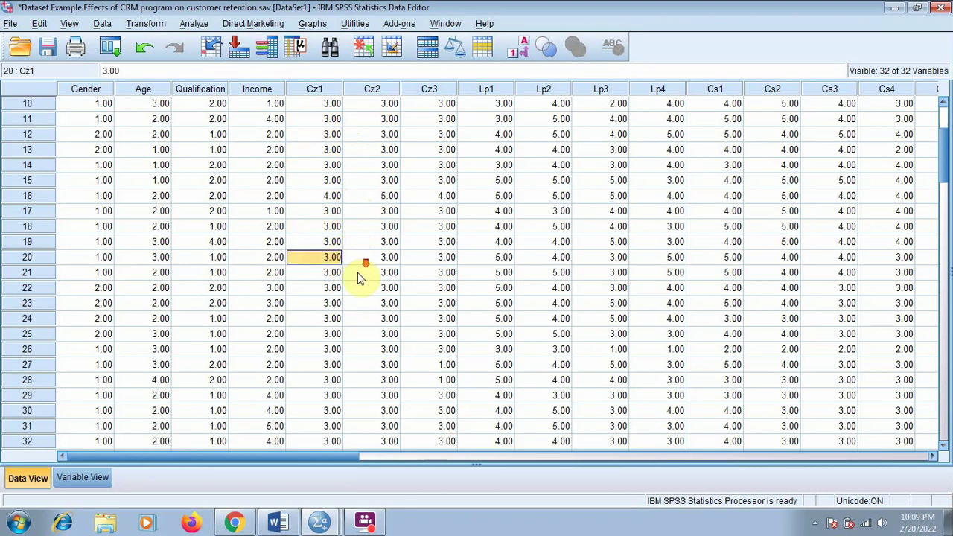
# Review Cz1 answers in rows 27–50, entering 3 in row 41
pyautogui.scroll(-2, 357, 277)
pyautogui.scroll(-1, 344, 291)
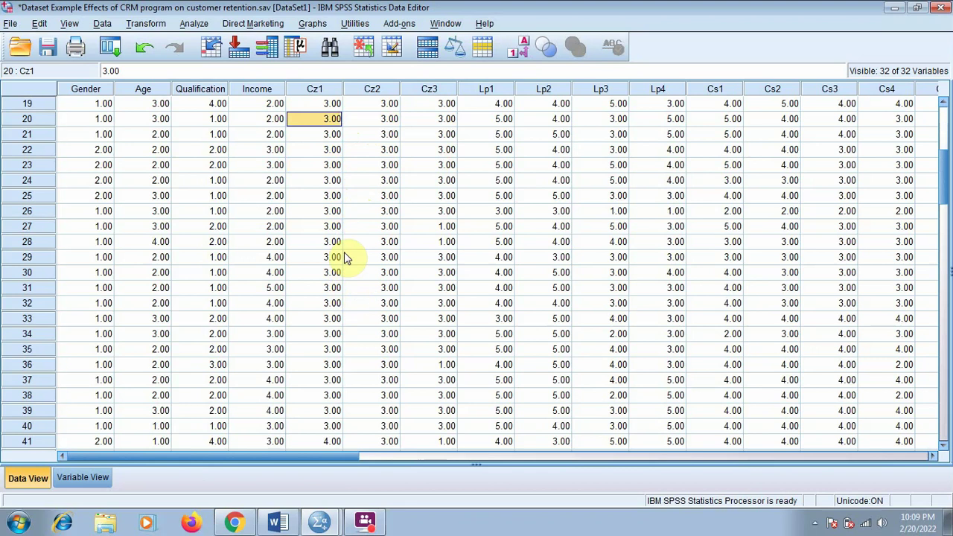
pyautogui.click(321, 231)
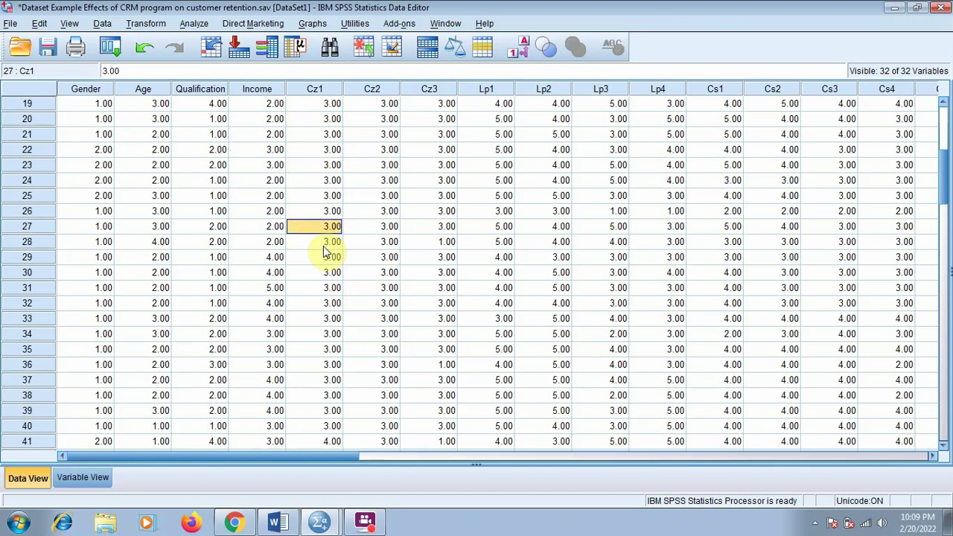
pyautogui.click(330, 242)
pyautogui.scroll(-1, 342, 268)
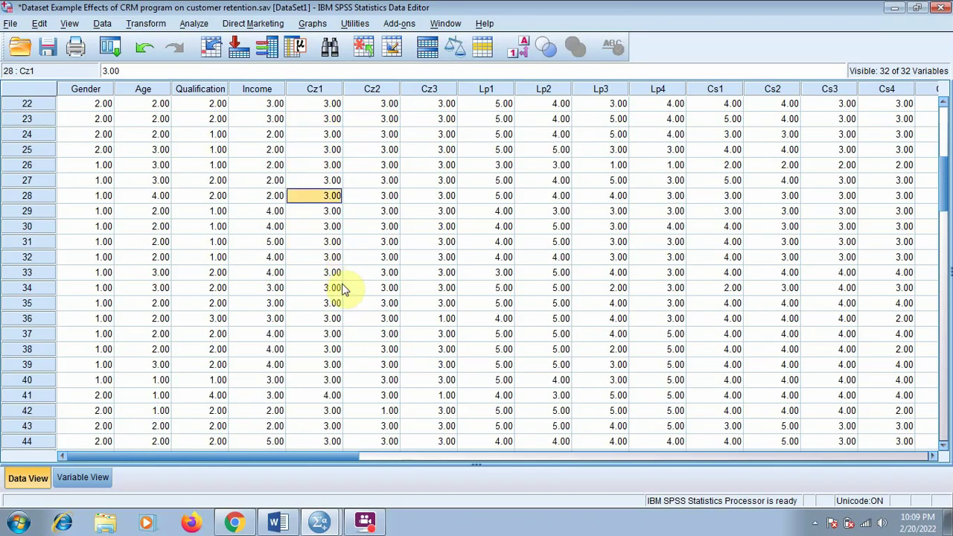
pyautogui.scroll(-3, 341, 277)
pyautogui.click(334, 260)
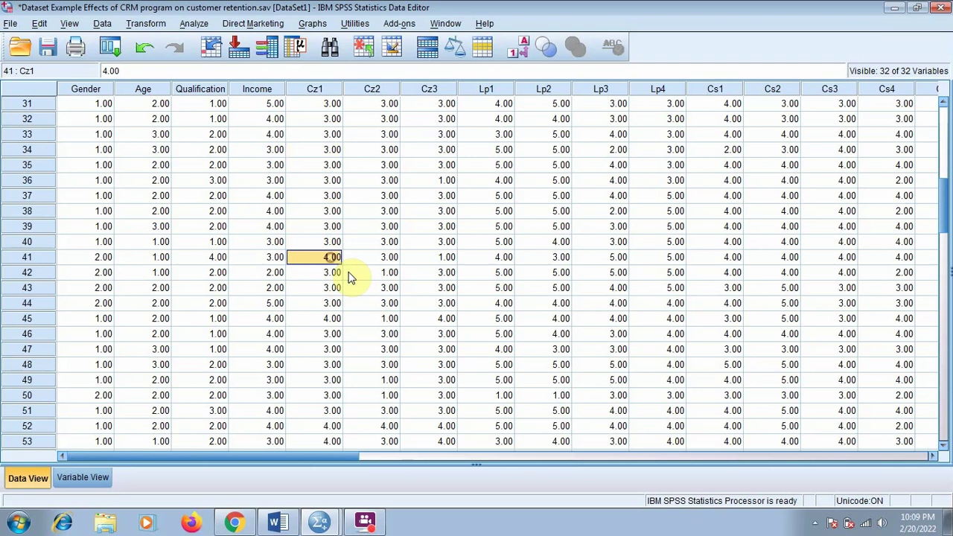
pyautogui.write('3')
pyautogui.scroll(-1, 342, 275)
pyautogui.click(335, 228)
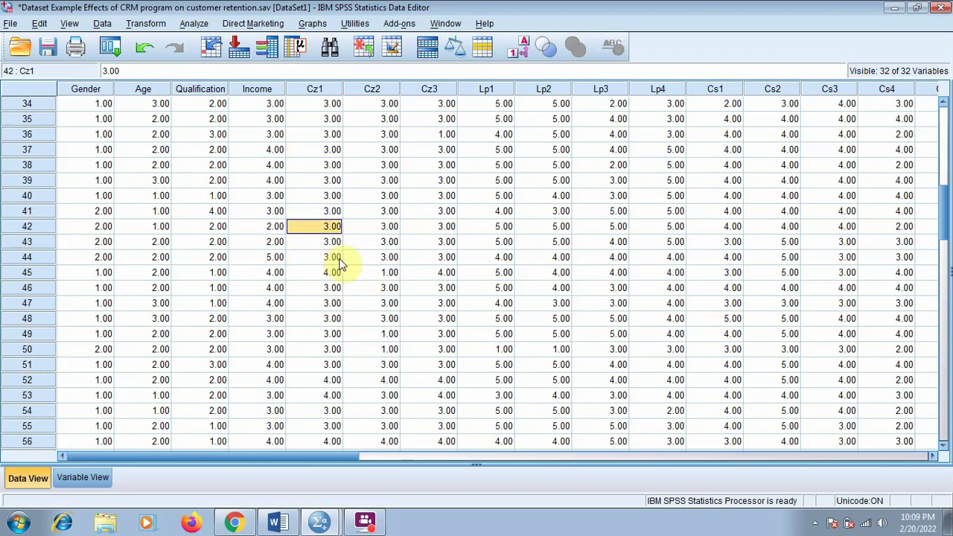
pyautogui.click(328, 272)
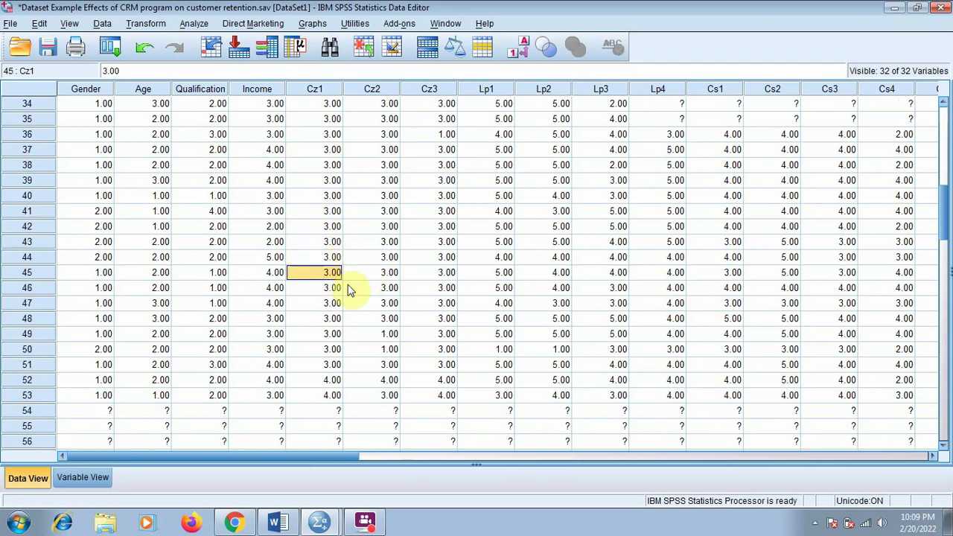
pyautogui.scroll(-3, 351, 287)
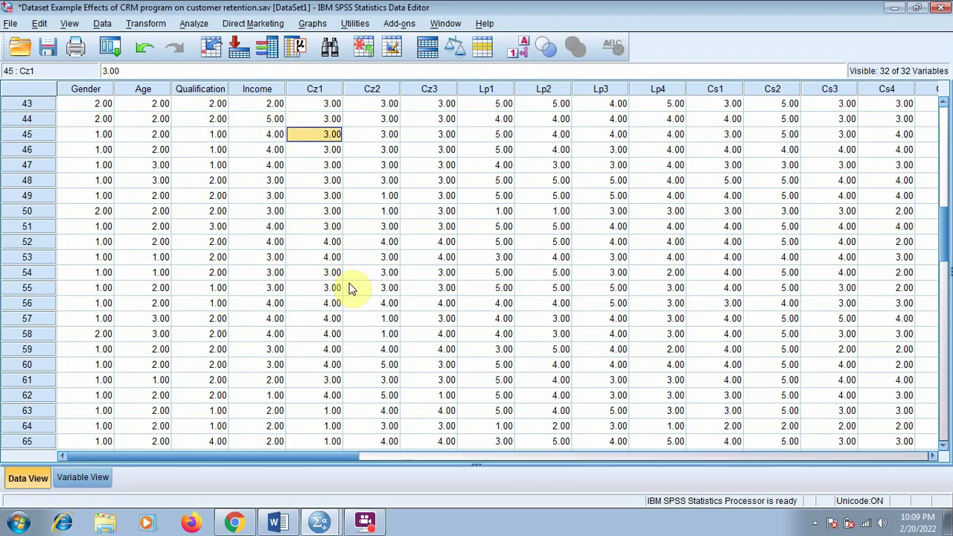
pyautogui.click(328, 214)
pyautogui.click(333, 197)
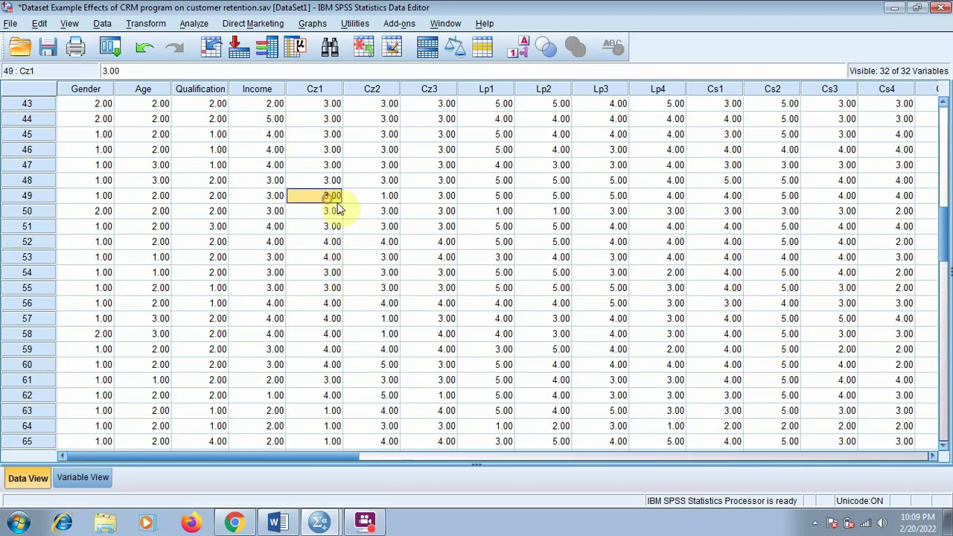
# Paste 3.00 into Cz1 for rows 63, 64, 65 and 75
pyautogui.scroll(-3, 354, 294)
pyautogui.click(331, 272)
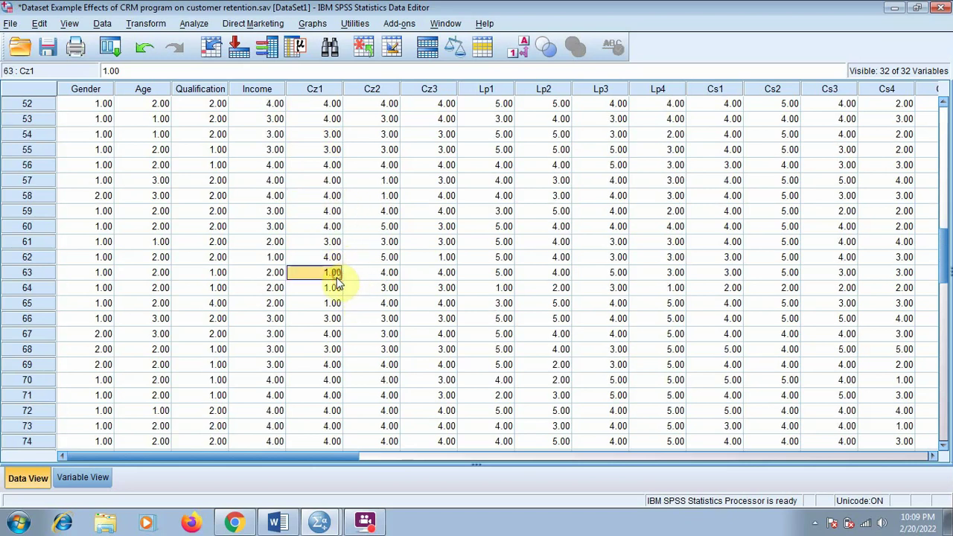
pyautogui.write('3.00')
pyautogui.click(331, 289)
pyautogui.write('3.00')
pyautogui.click(332, 303)
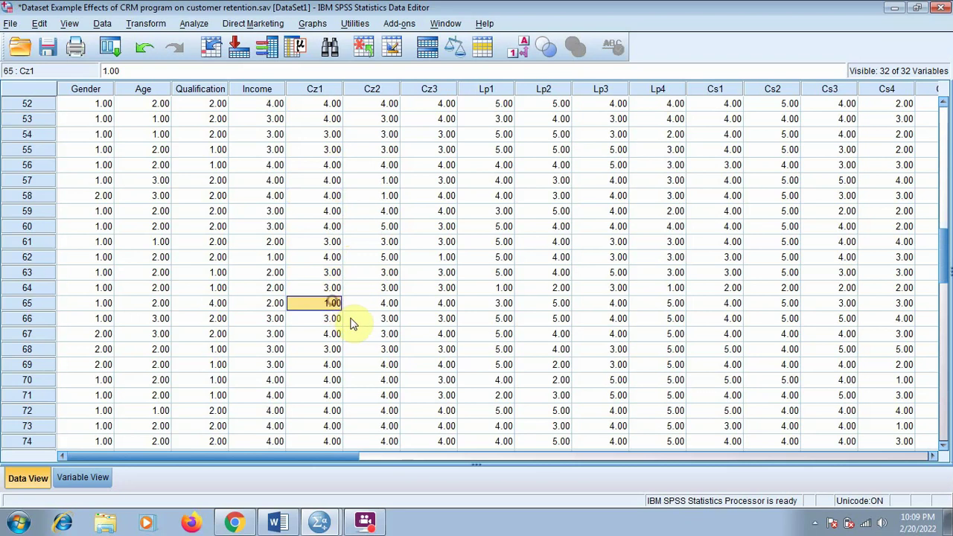
pyautogui.write('3.00')
pyautogui.scroll(-2, 337, 306)
pyautogui.scroll(-1, 336, 309)
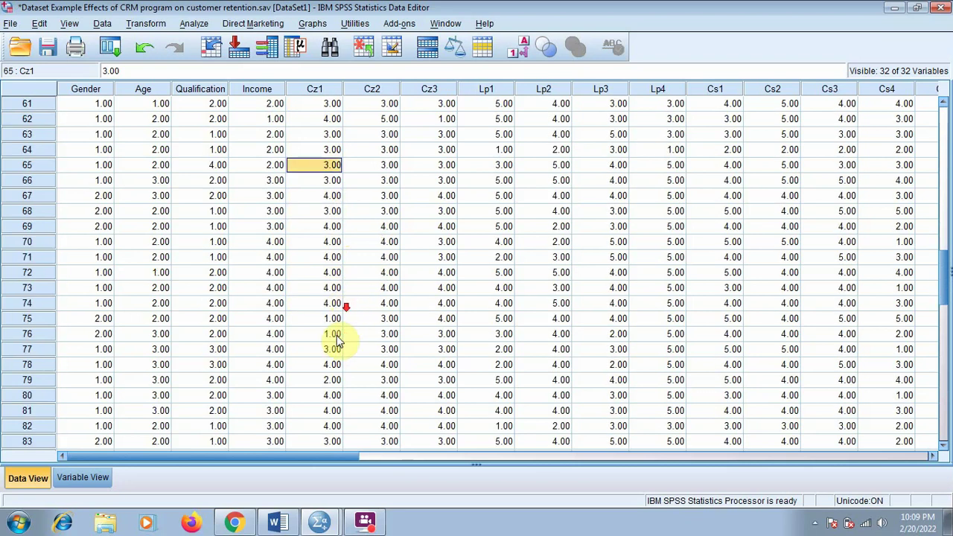
pyautogui.click(332, 318)
pyautogui.write('3.00')
pyautogui.click(333, 334)
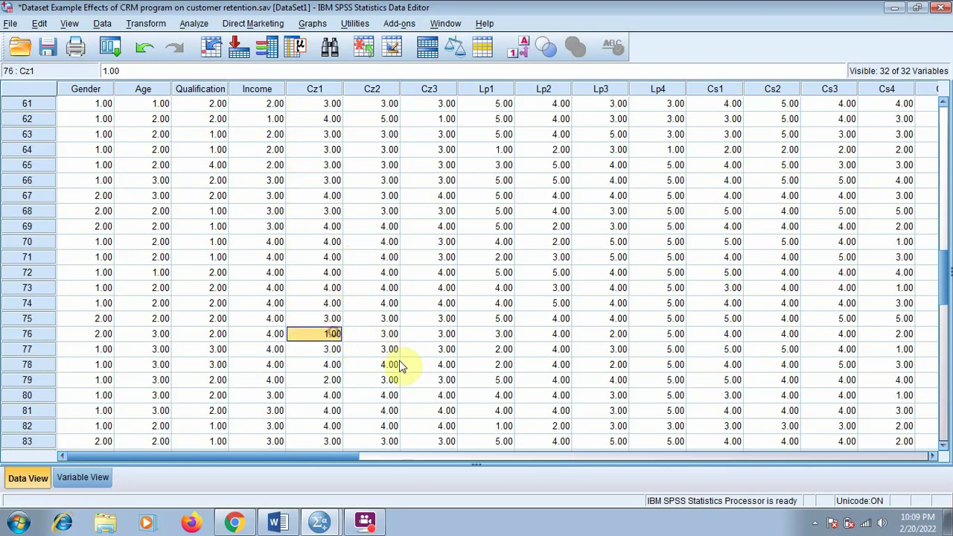
# Paste consistent 3.00 values into rows 85, 91 and 92, then scroll back up
pyautogui.scroll(-2, 408, 376)
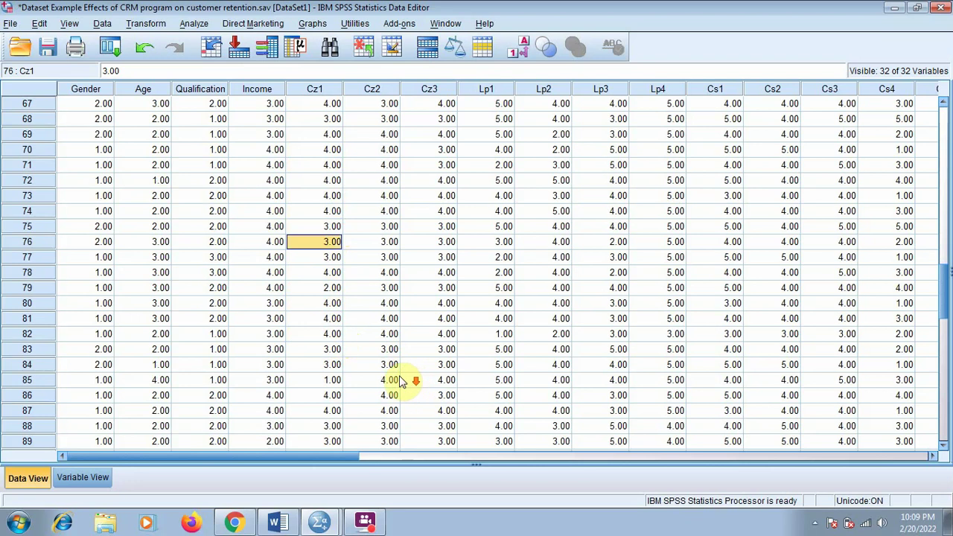
pyautogui.click(333, 381)
pyautogui.write('3.00\t3.00\t3.00')
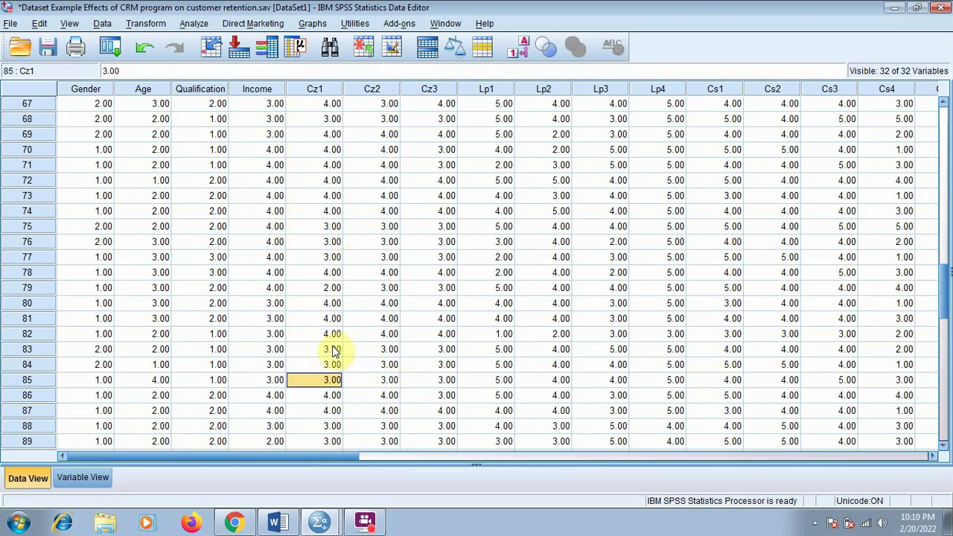
pyautogui.scroll(-3, 354, 355)
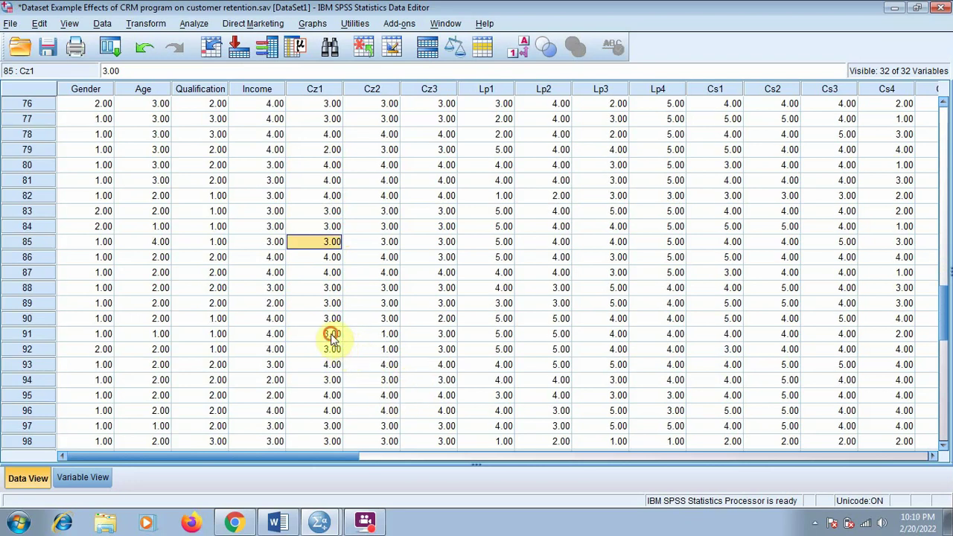
pyautogui.click(330, 334)
pyautogui.write('3.00\t3.00\t3.00')
pyautogui.scroll(-2, 367, 376)
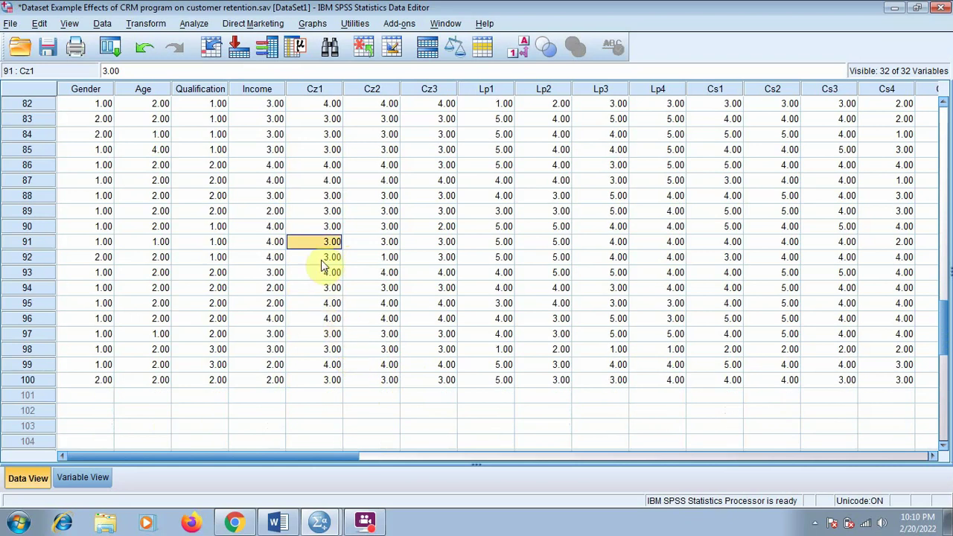
pyautogui.click(325, 256)
pyautogui.write('3.00\t3.00\t3.00')
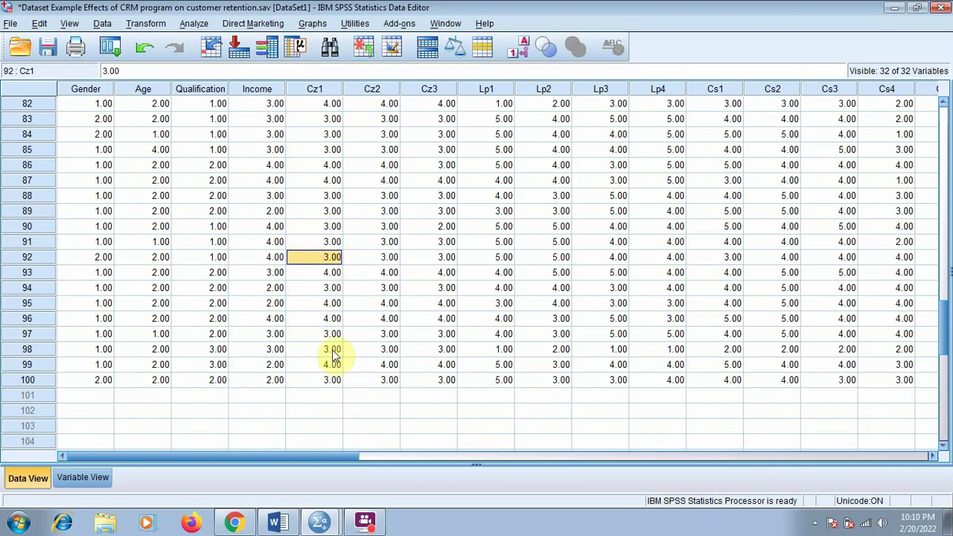
pyautogui.scroll(2, 331, 365)
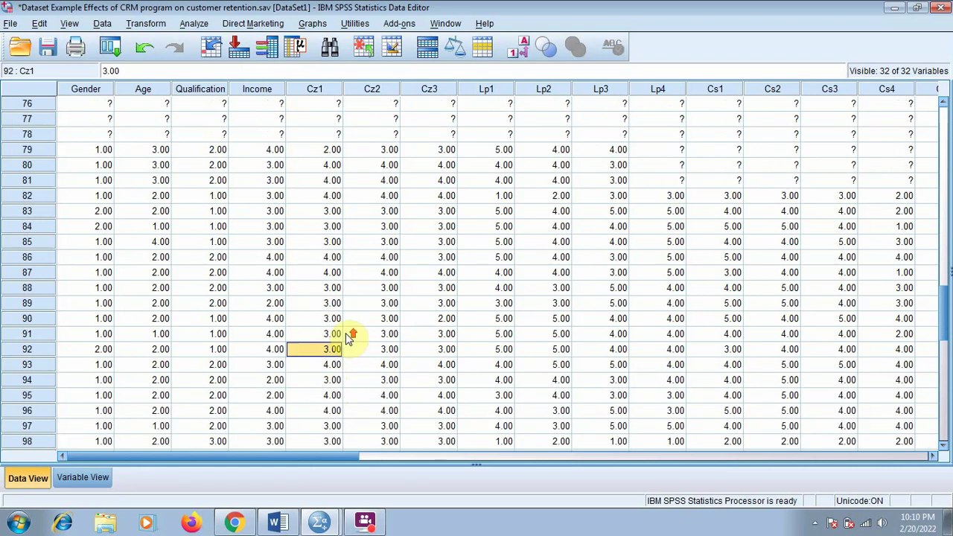
pyautogui.scroll(3, 342, 319)
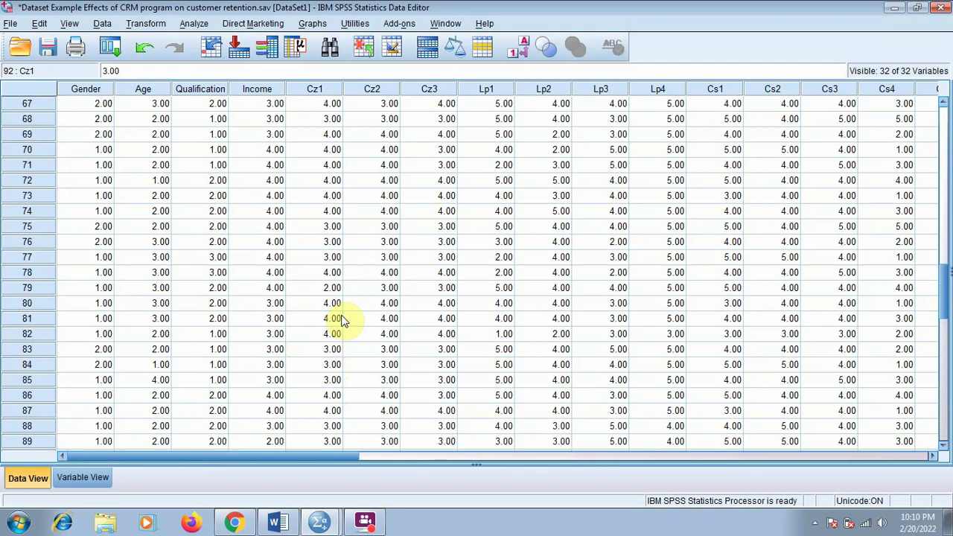
# Rerun Reliability Analysis with Cz1, Cz2 and Cz3 under model Alpha, yielding .712
pyautogui.click(188, 24)
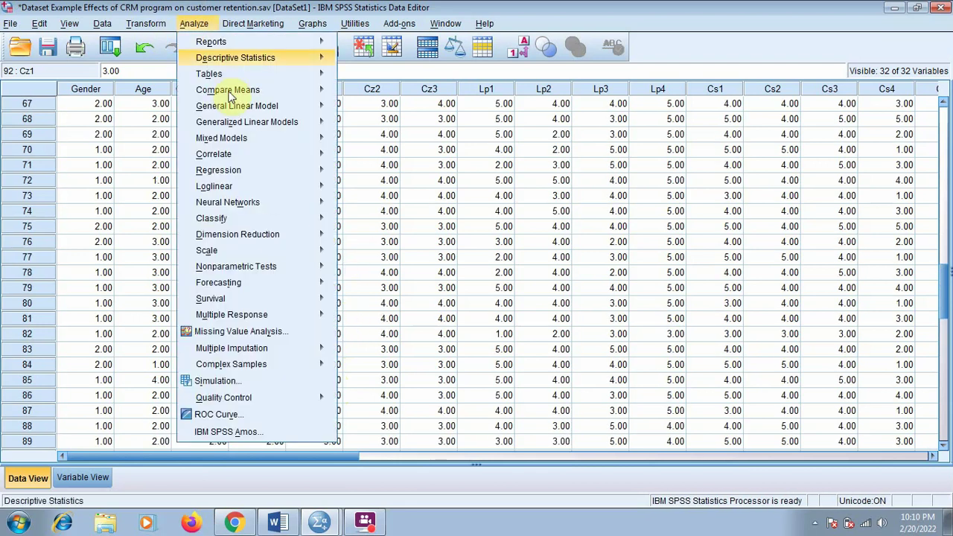
pyautogui.moveTo(255, 249)
pyautogui.click(374, 256)
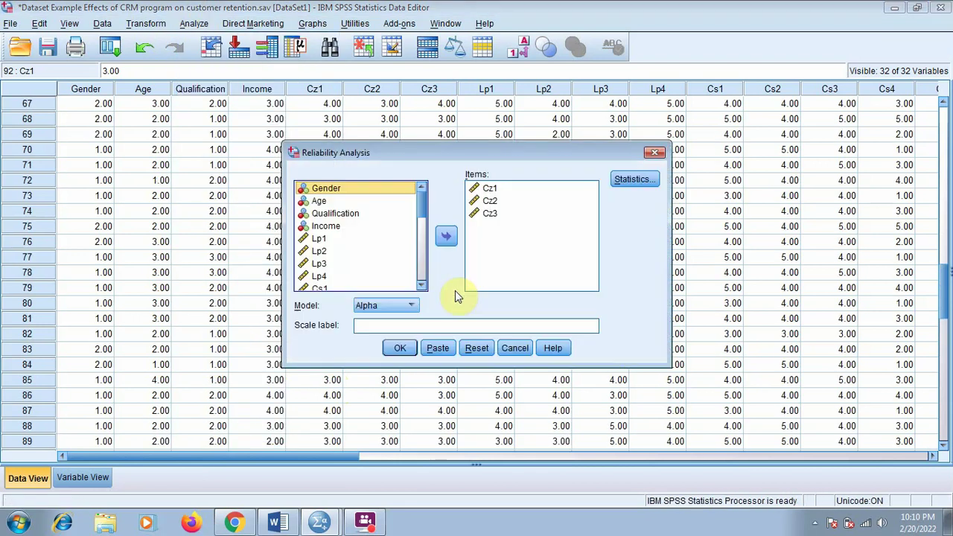
pyautogui.click(400, 352)
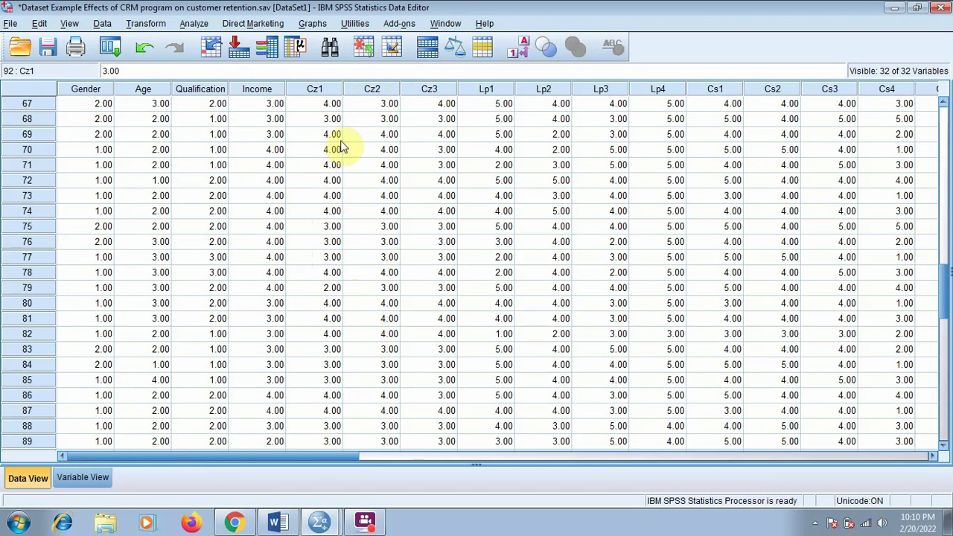
pyautogui.click(365, 524)
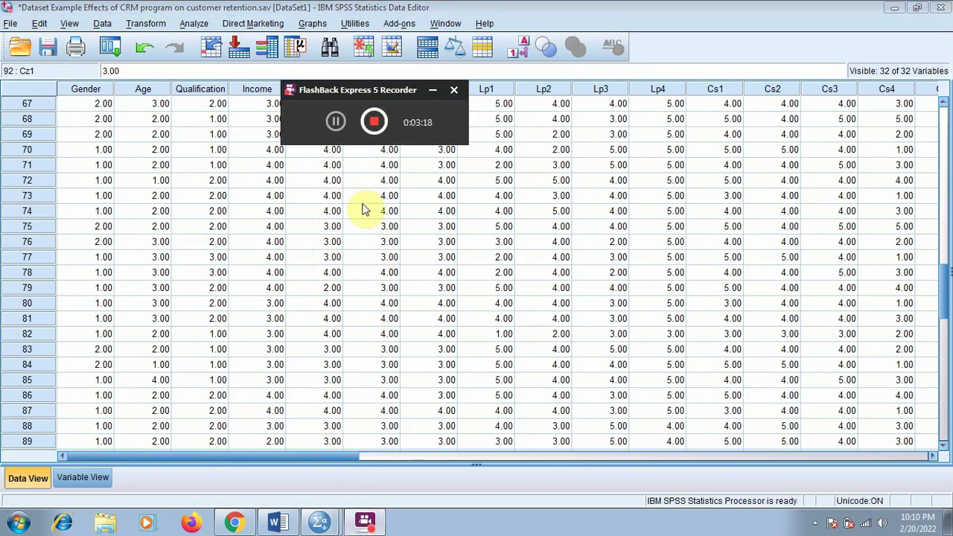